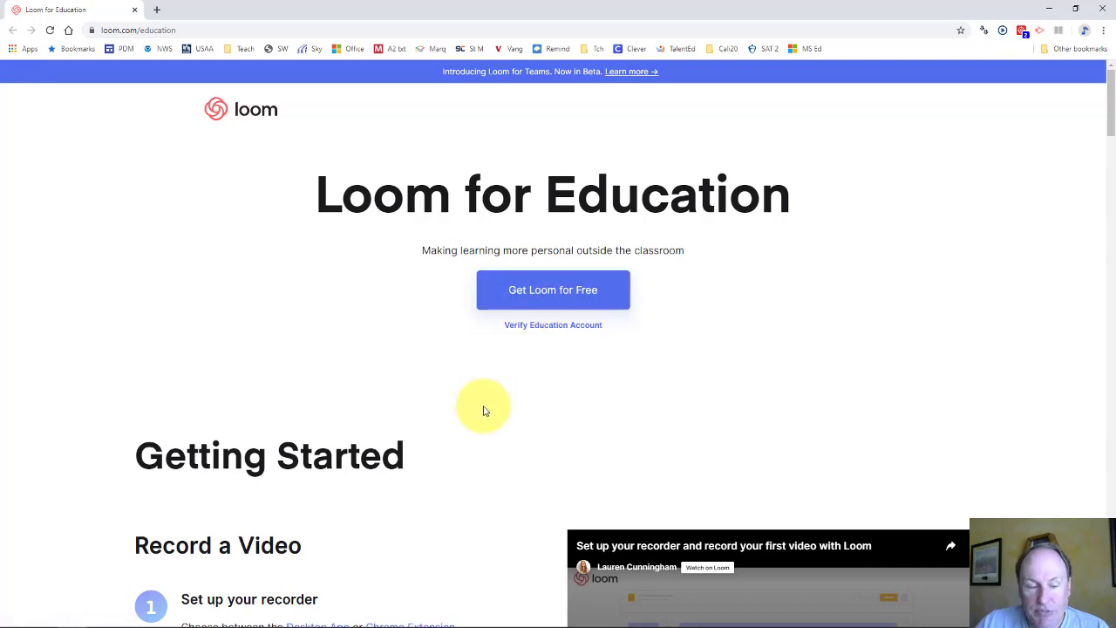
Step: Switch from the browser, advance past the presentation slides to the desktop, and open the Loom desktop app
key(alt+Tab)
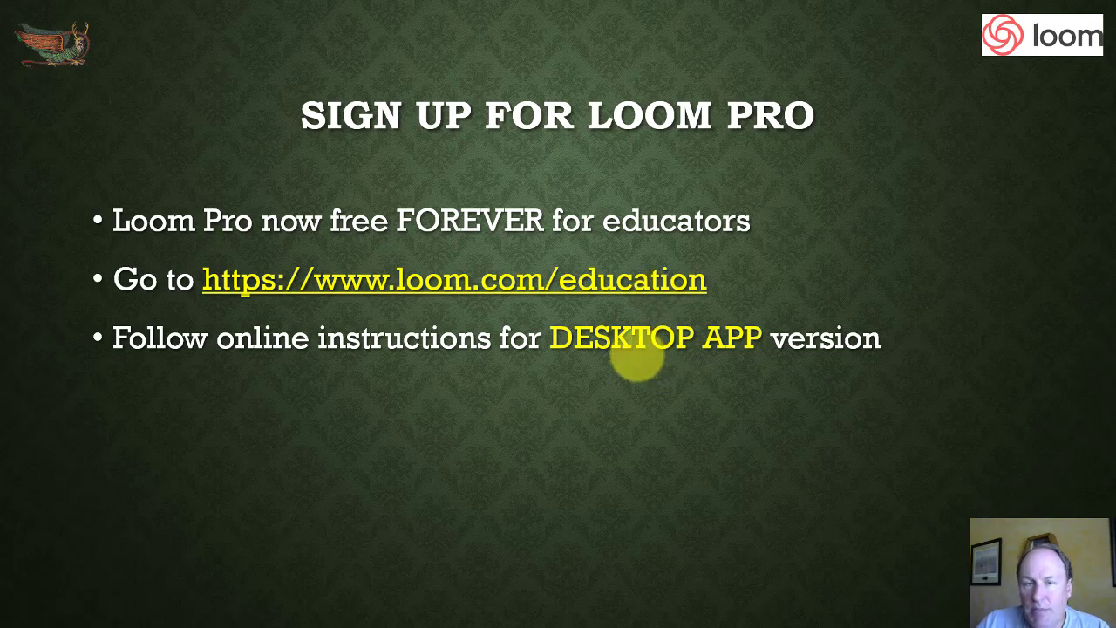
click(638, 358)
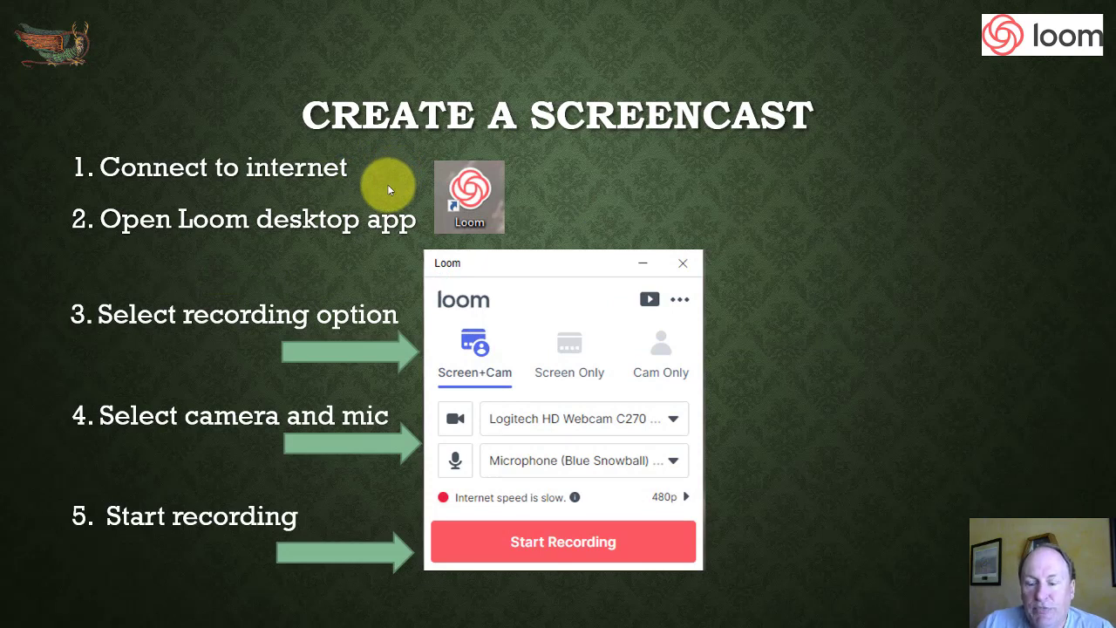
click(387, 184)
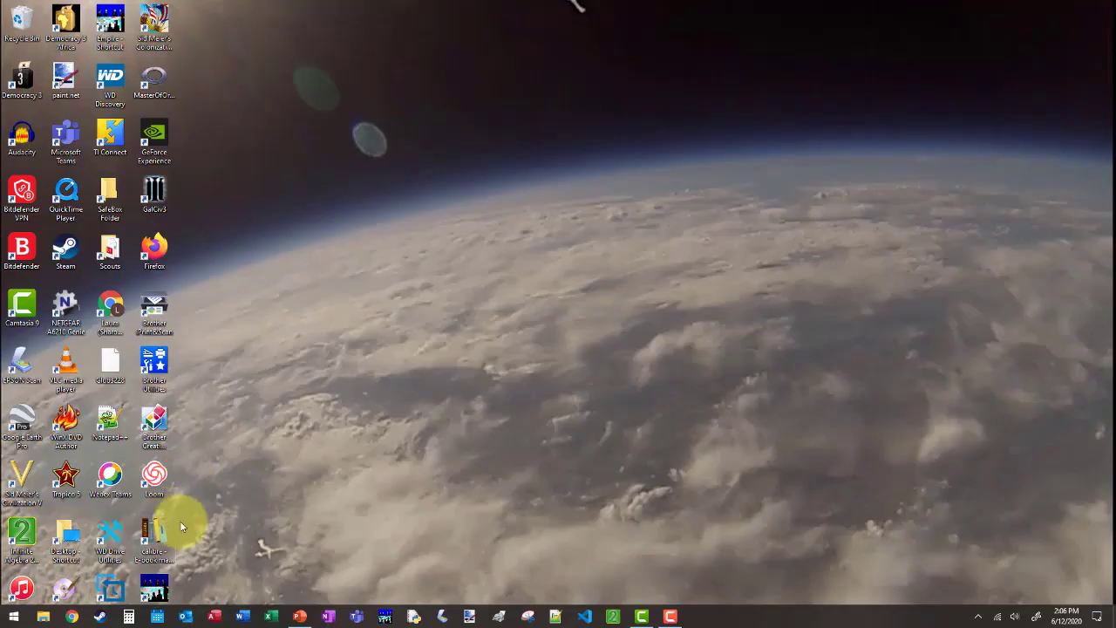
double_click(157, 478)
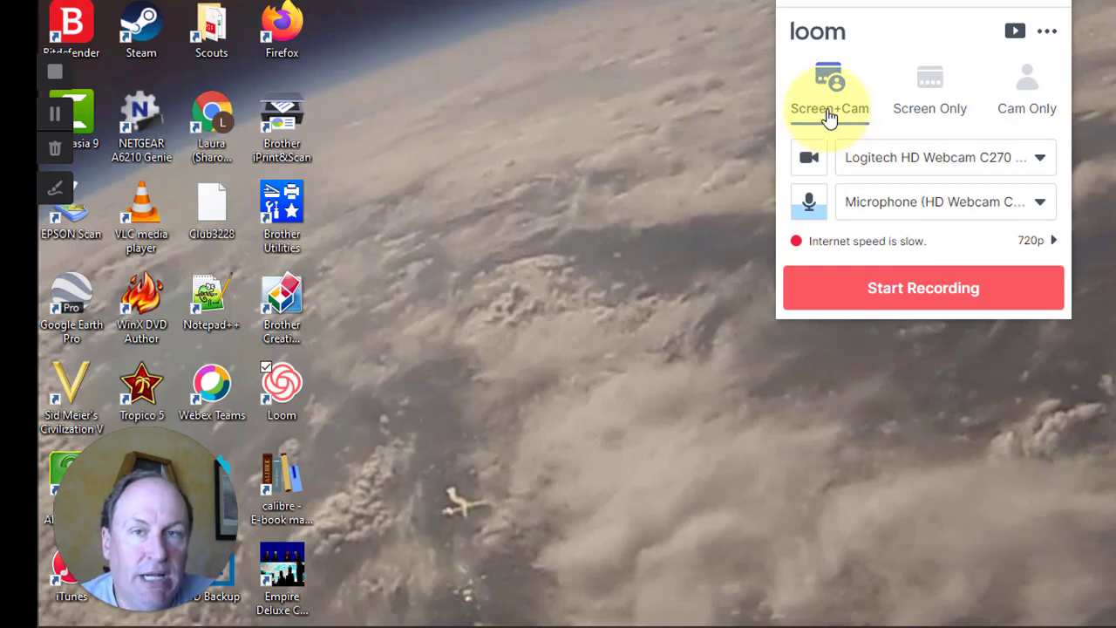
Step: Try the Screen Only and Cam Only recording modes and switch back to Screen+Cam
mouse_move(124, 571)
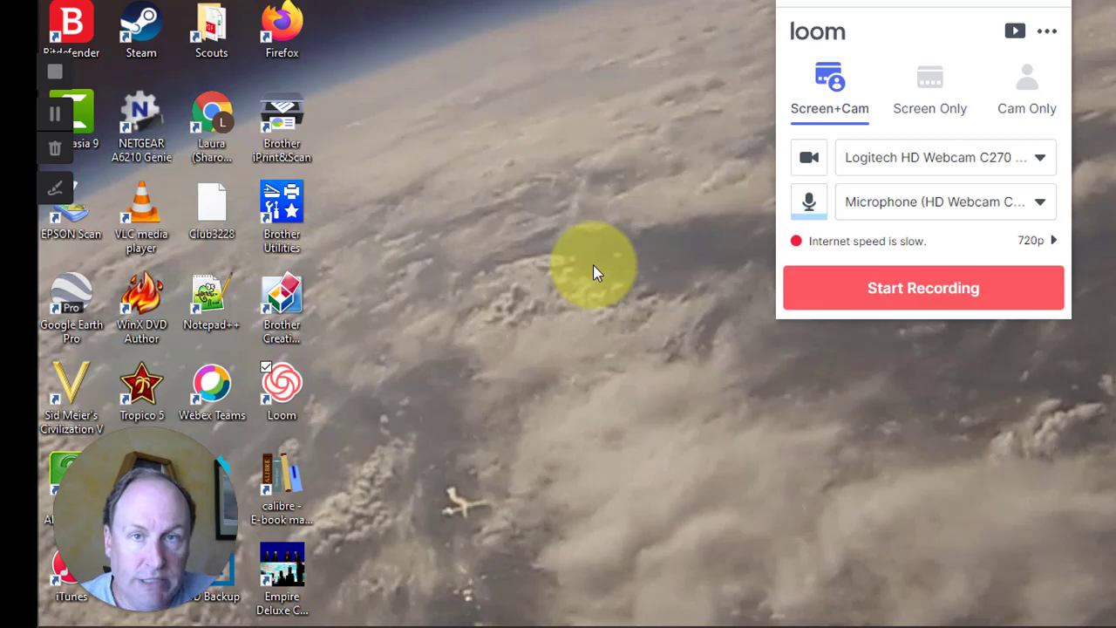
click(936, 106)
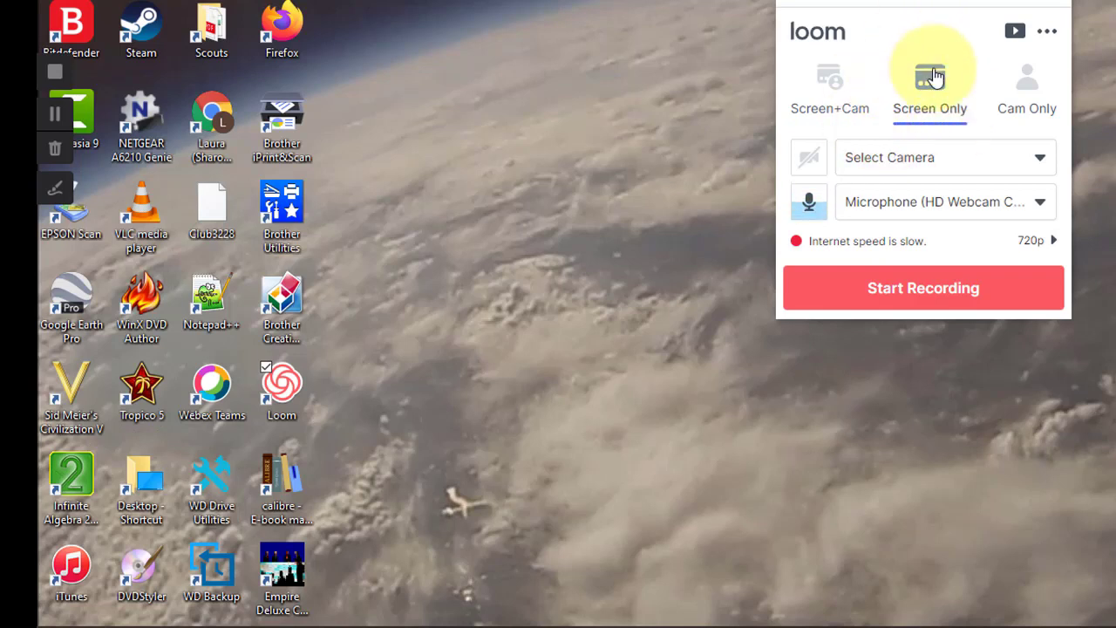
click(1027, 93)
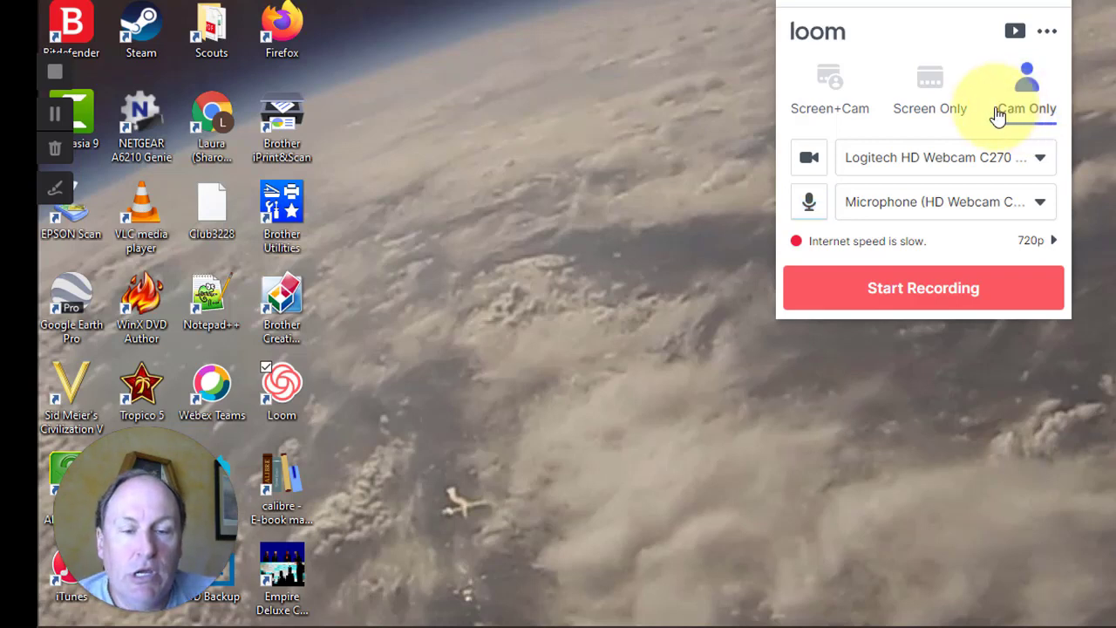
click(825, 102)
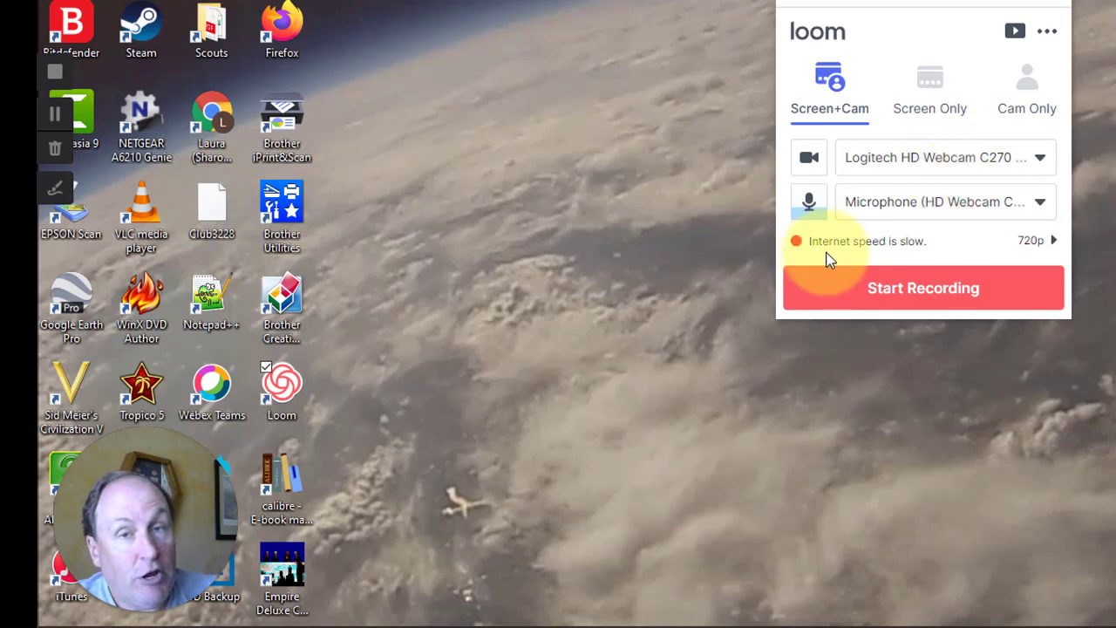
Step: Check the video quality options, keep 720p and start a Screen+Cam recording
click(1047, 242)
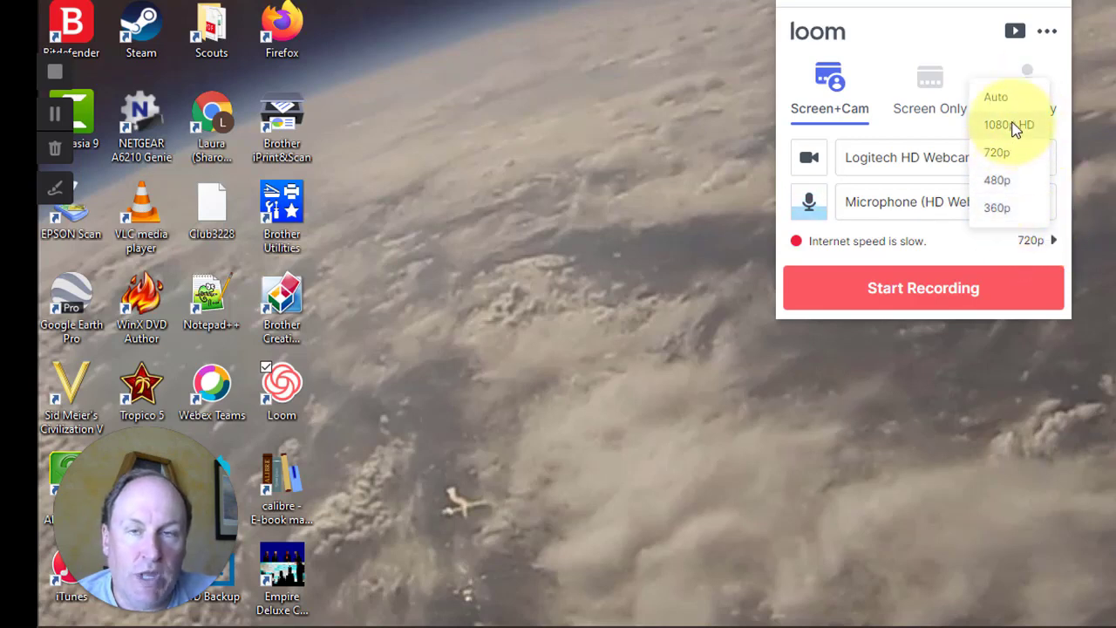
click(1036, 249)
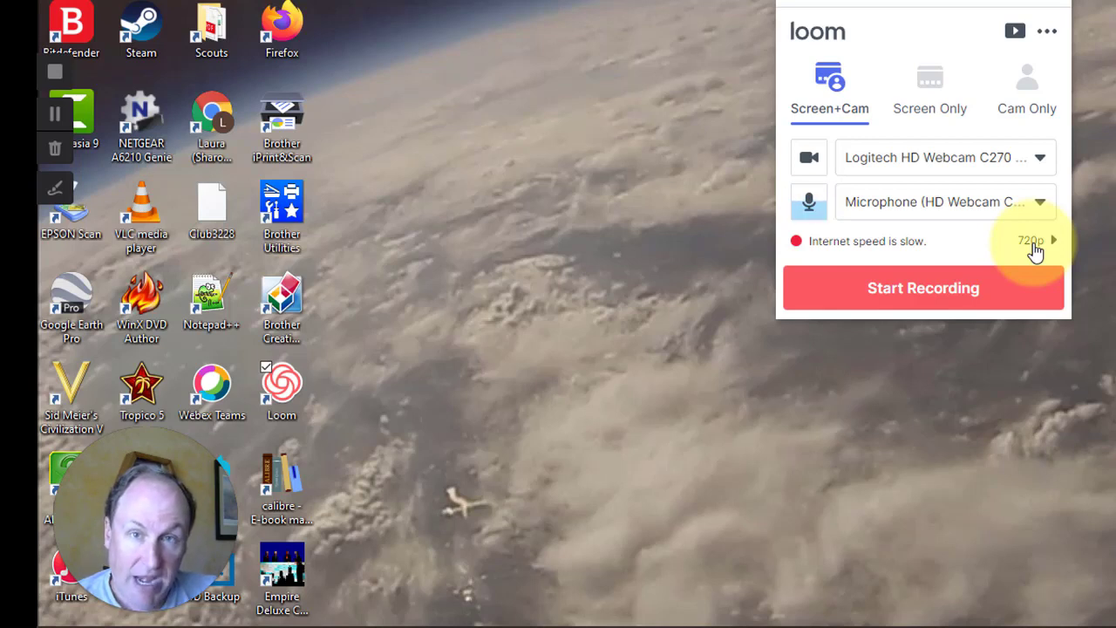
click(958, 291)
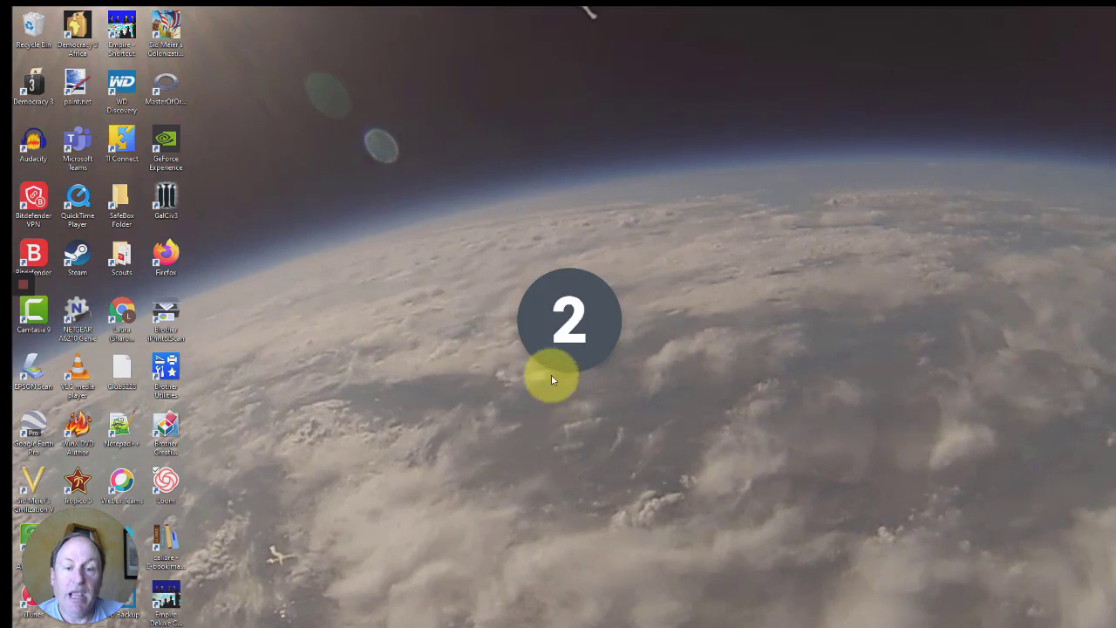
Step: Handwrite a short word starting with H in red on the desktop with the recorder's drawing tool, and leave drawing mode
mouse_move(530, 316)
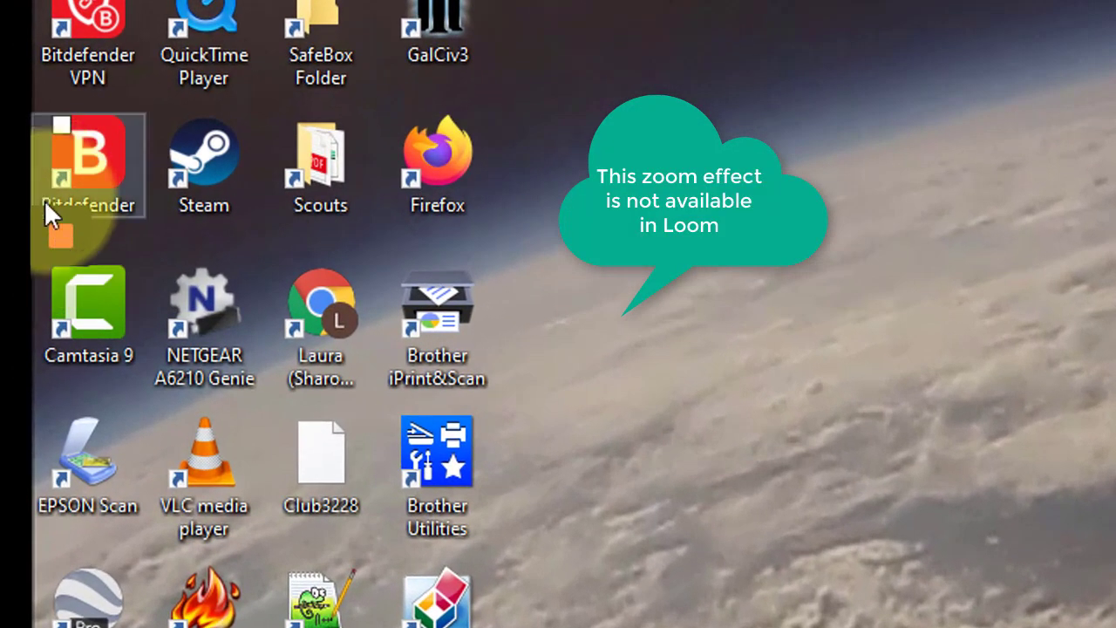
mouse_move(57, 239)
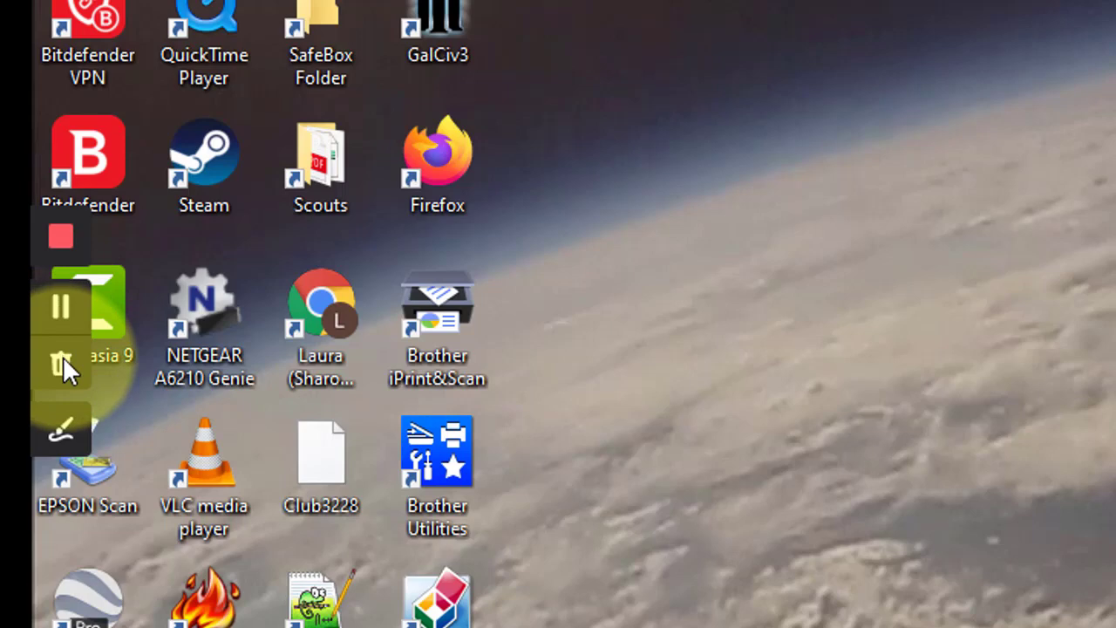
click(64, 434)
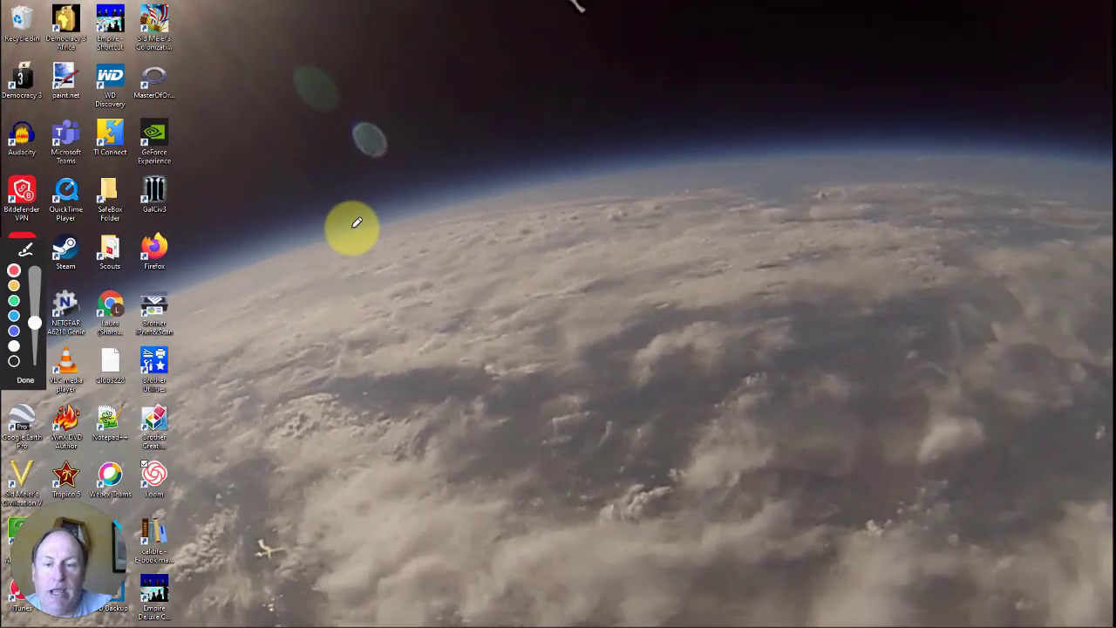
drag(462, 223, 458, 310)
drag(499, 265, 457, 267)
drag(505, 224, 499, 307)
drag(530, 253, 551, 303)
click(577, 306)
mouse_move(637, 166)
mouse_down()
mouse_move(613, 255)
mouse_move(578, 291)
mouse_up()
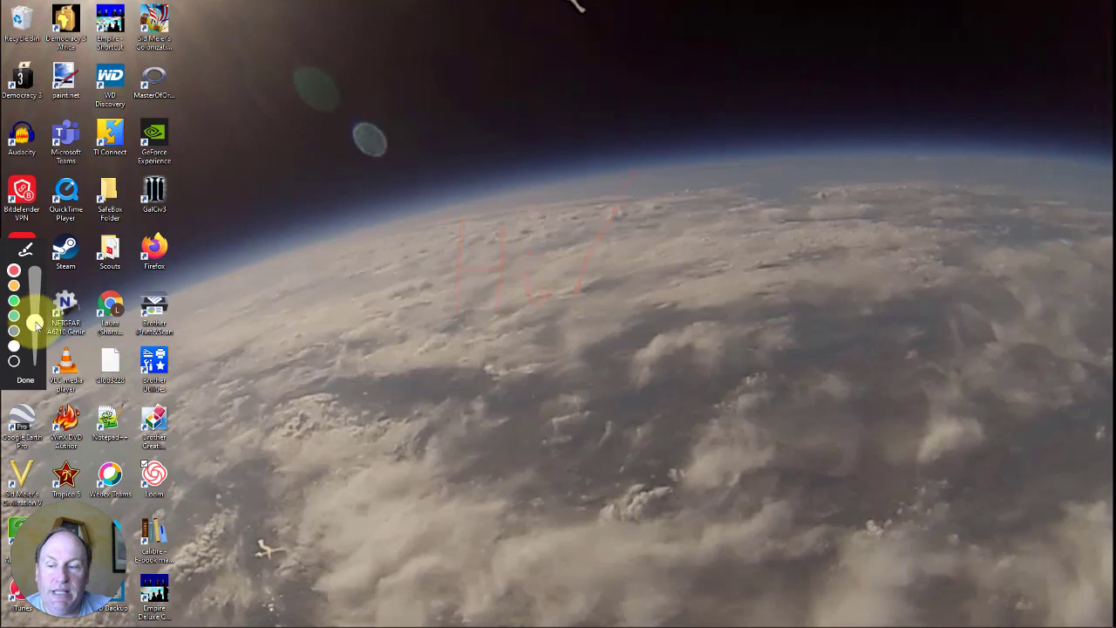
click(24, 381)
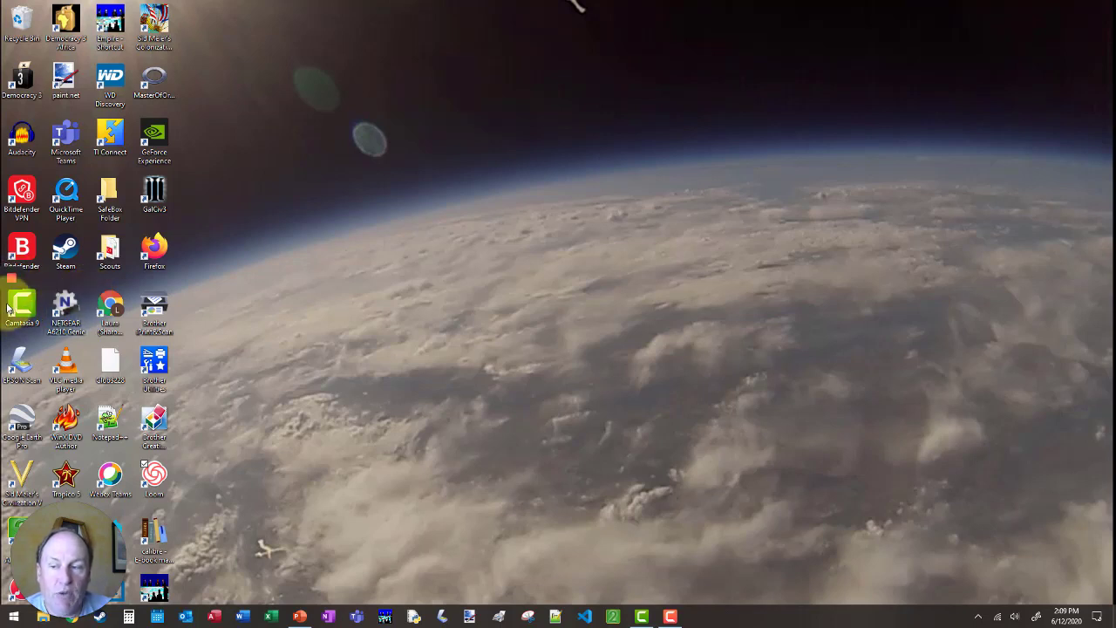
Step: Stop the screen recording
mouse_move(7, 324)
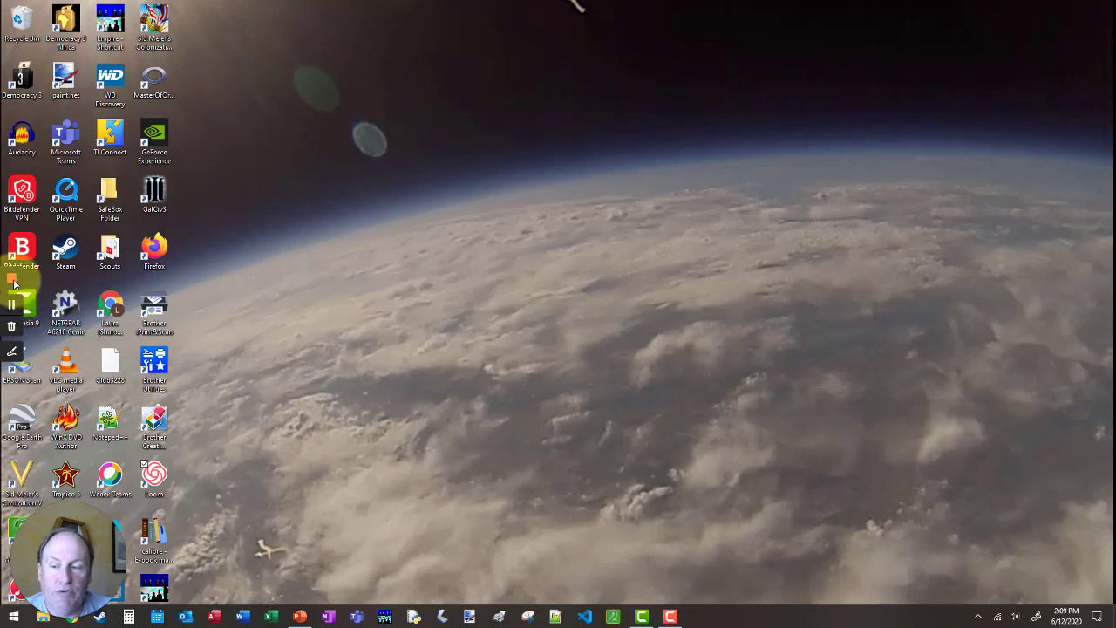
click(13, 280)
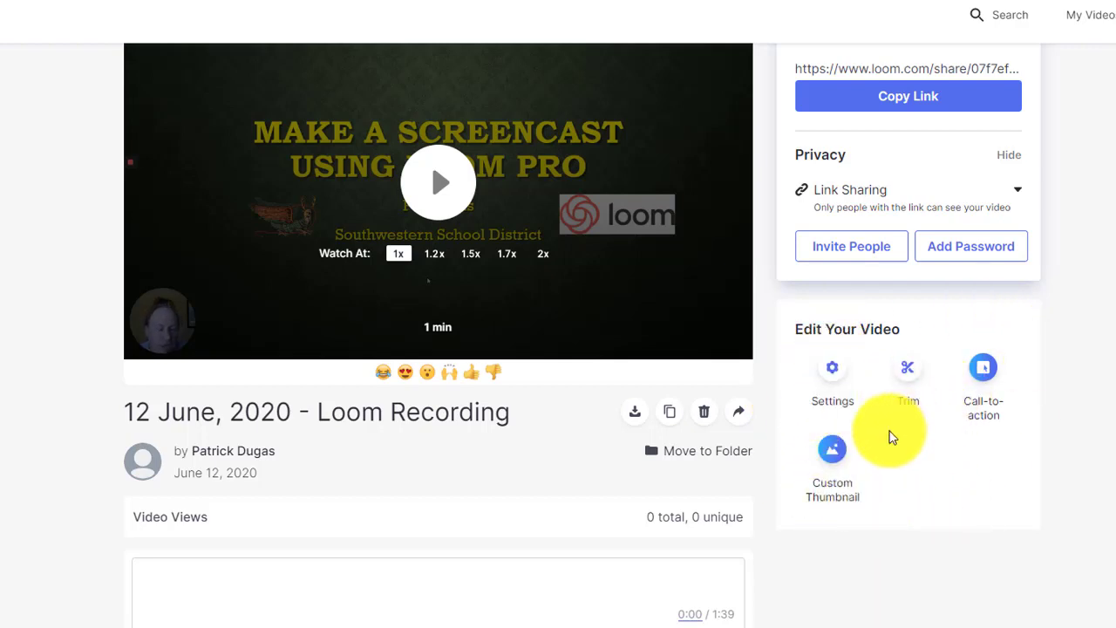
Step: Open the recording for trimming, play its beginning briefly, and start a trim section at the 0:03 mark
click(910, 375)
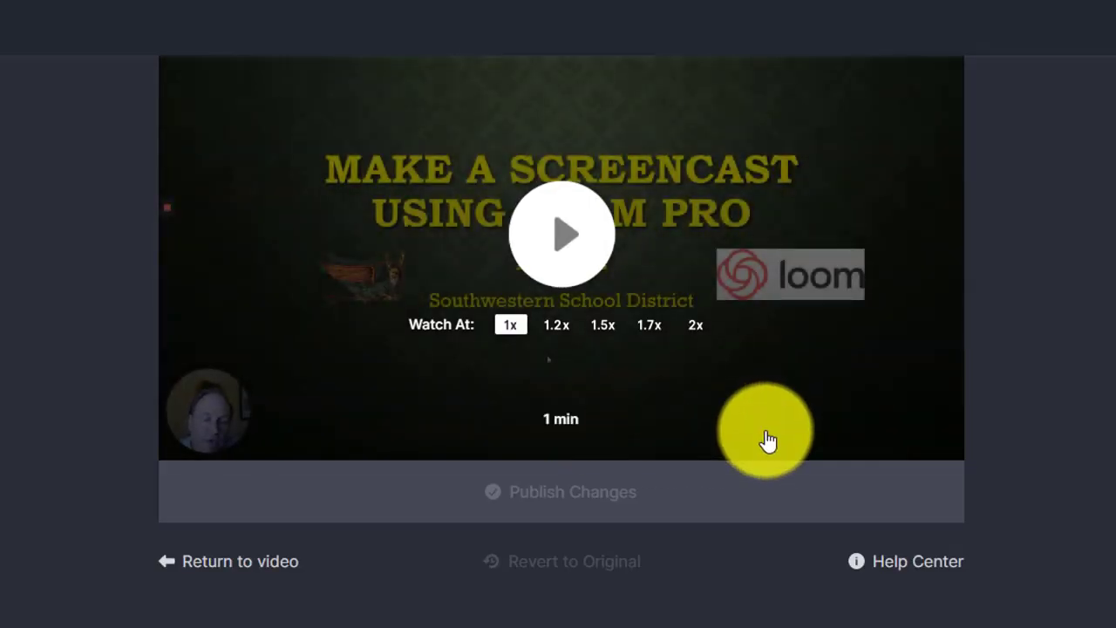
click(565, 242)
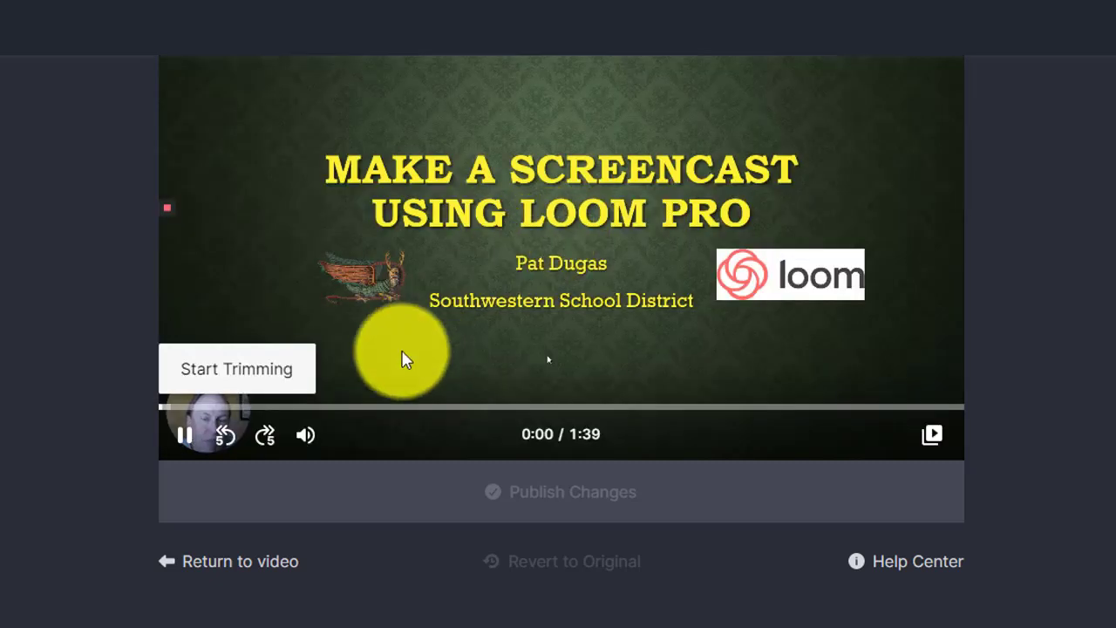
click(186, 436)
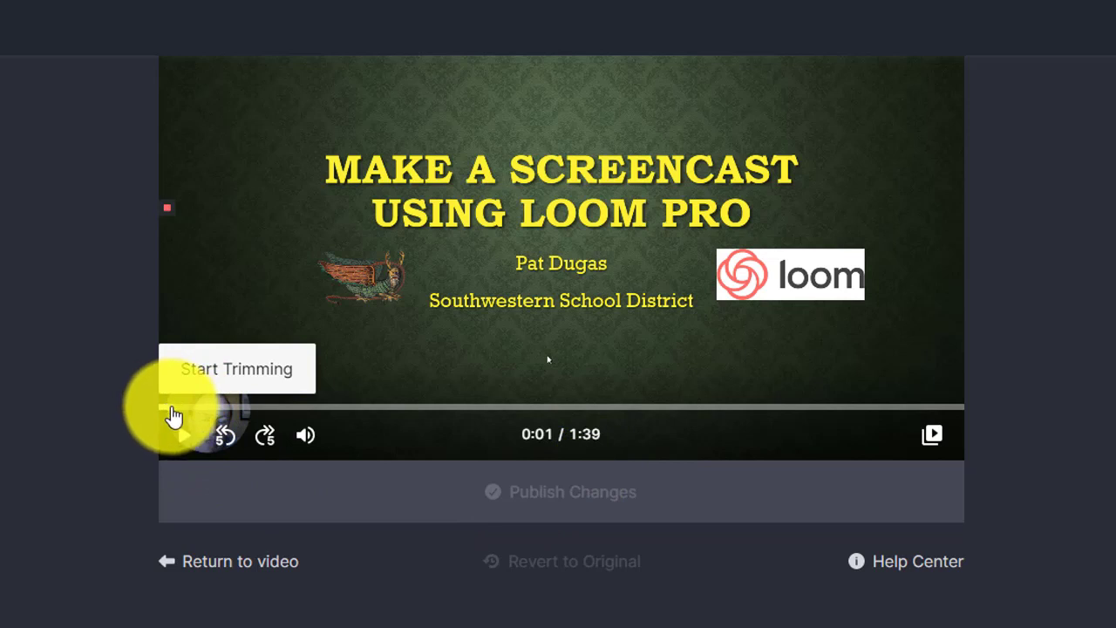
click(211, 408)
click(185, 410)
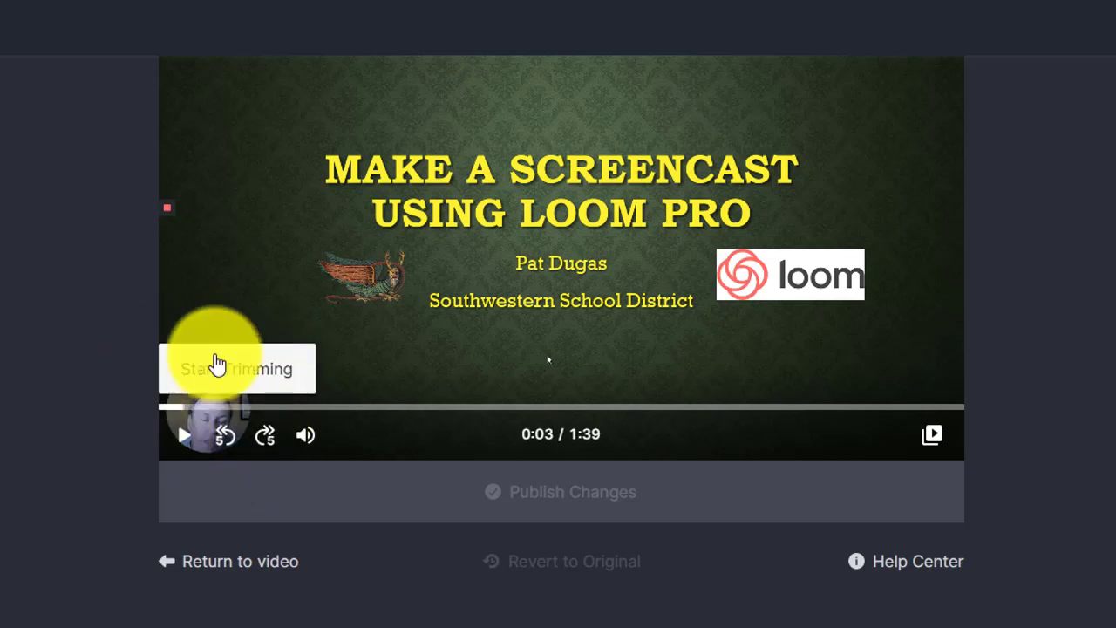
click(208, 381)
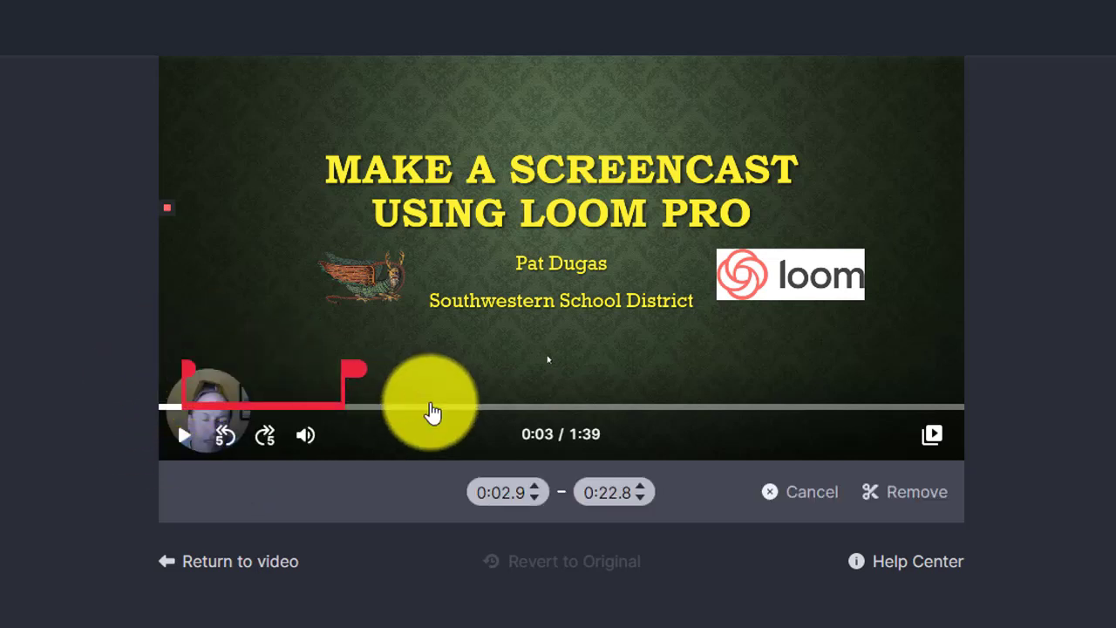
Step: Adjust both ends of the trim section to span 0:14.1 to 0:22.3 and remove that section from the video
mouse_move(346, 374)
mouse_down()
mouse_move(693, 397)
mouse_move(369, 394)
mouse_up()
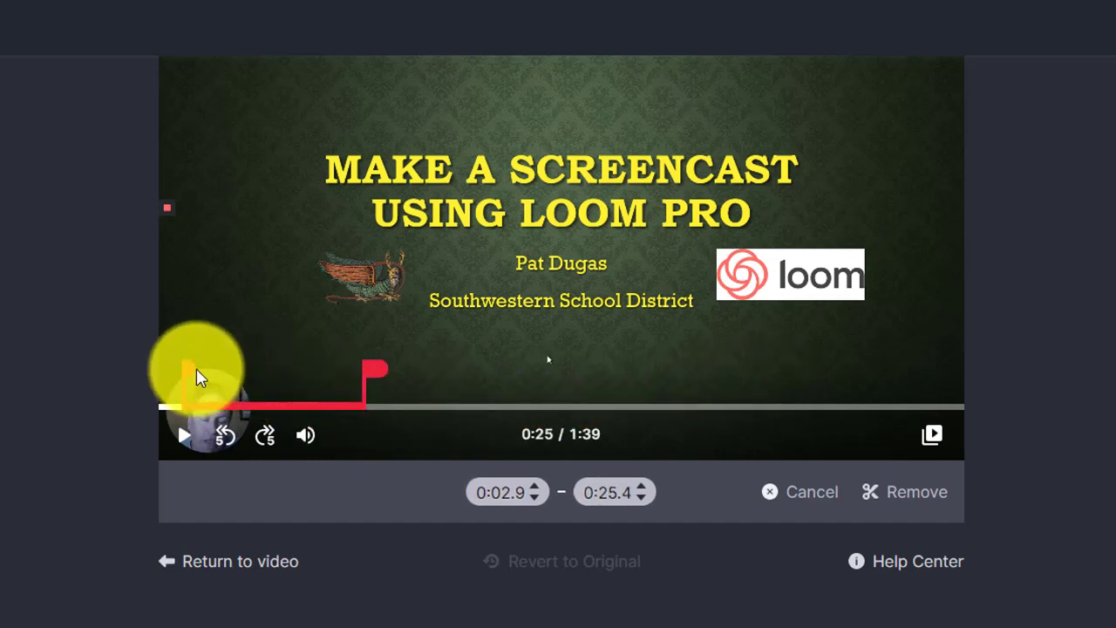
mouse_move(184, 374)
mouse_down()
mouse_move(319, 382)
mouse_move(120, 393)
mouse_up()
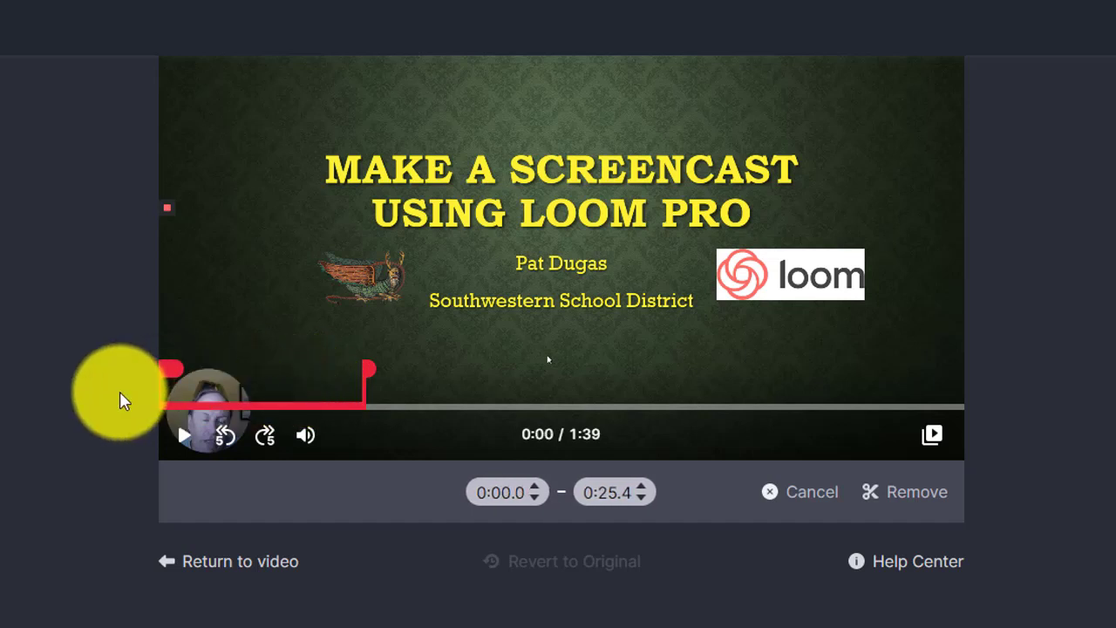
drag(369, 369, 225, 390)
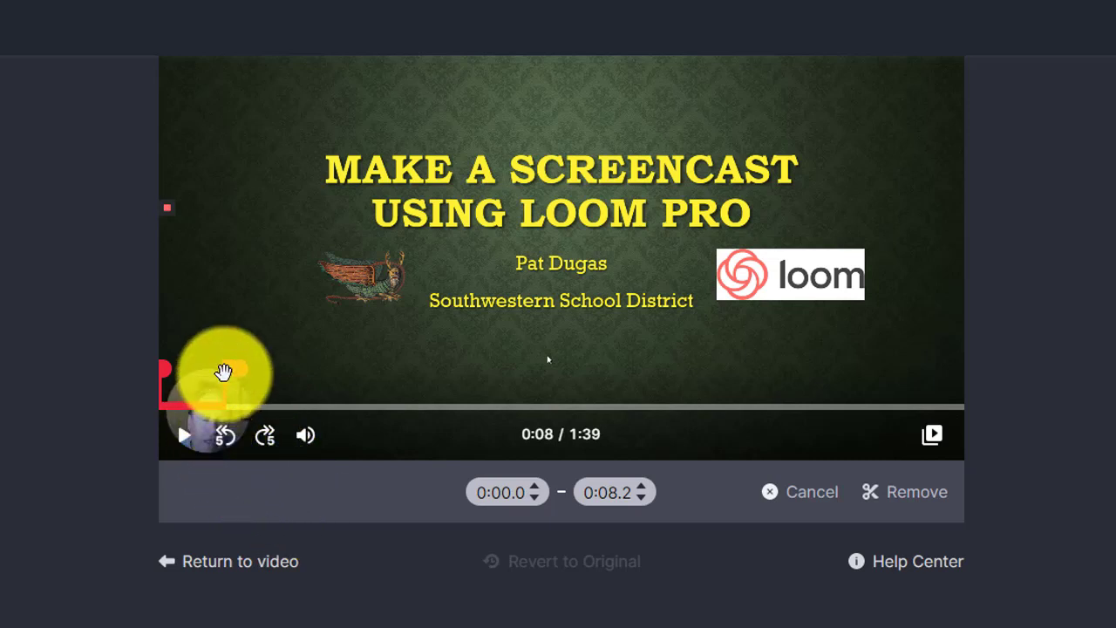
drag(165, 374, 342, 375)
drag(206, 374, 273, 380)
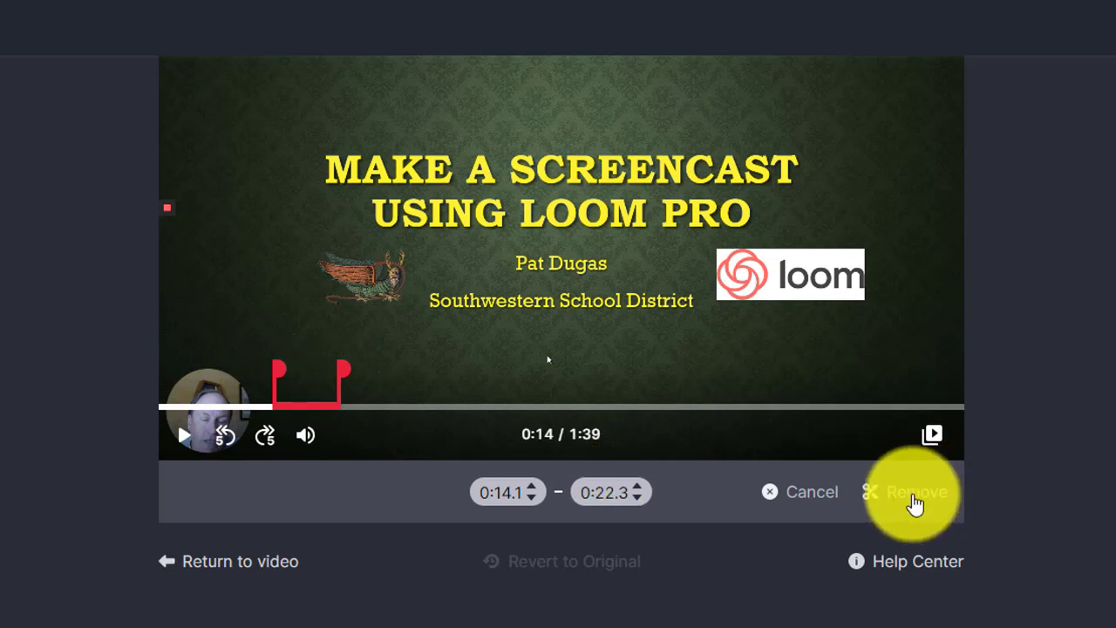
click(914, 504)
Step: Try a second trim section starting at 0:22.3, cancel it, and return to the video page, discarding the trim changes
click(345, 384)
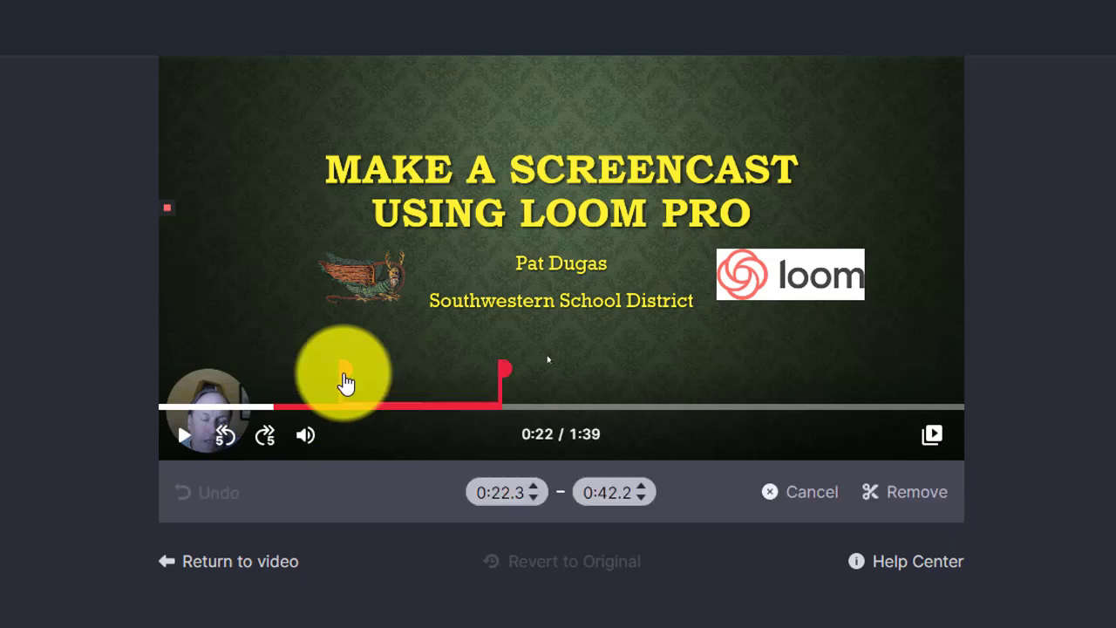
drag(345, 383, 568, 477)
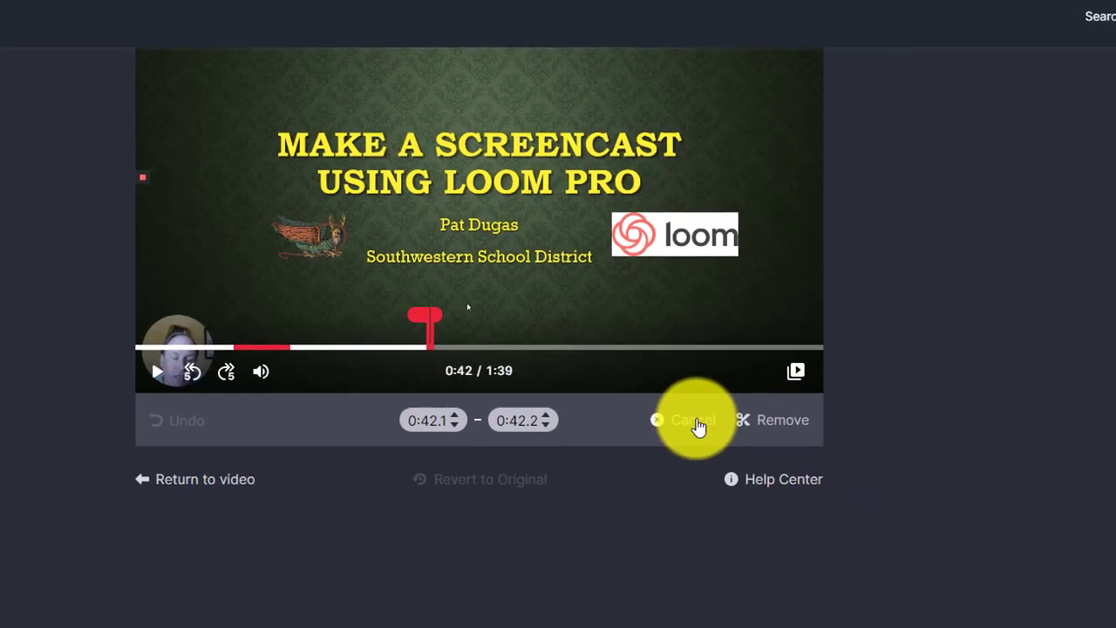
click(795, 479)
click(210, 546)
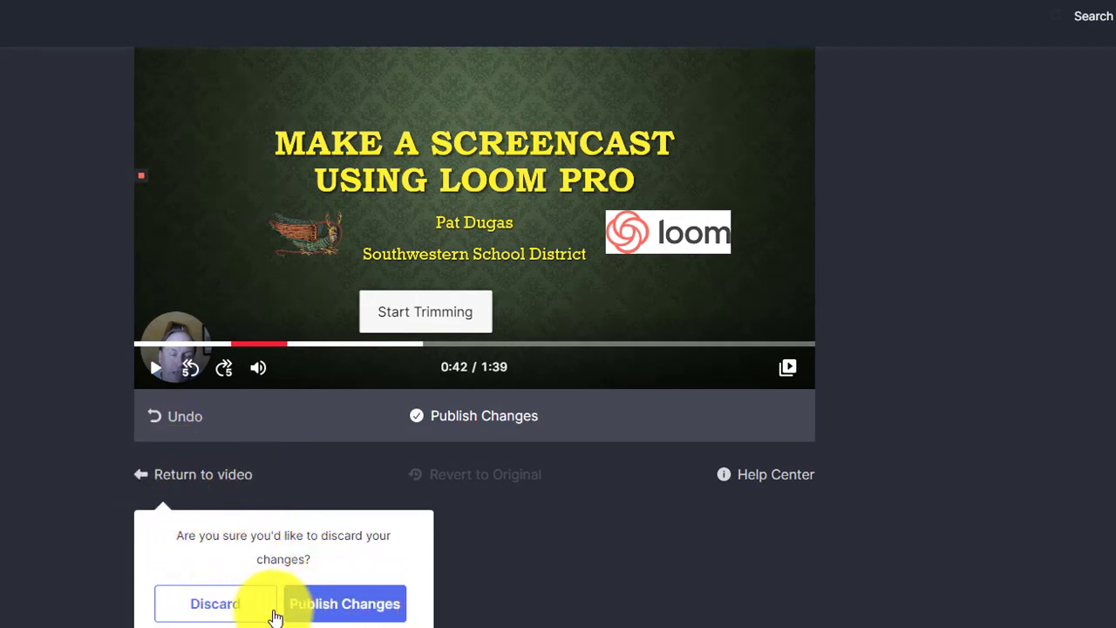
click(224, 605)
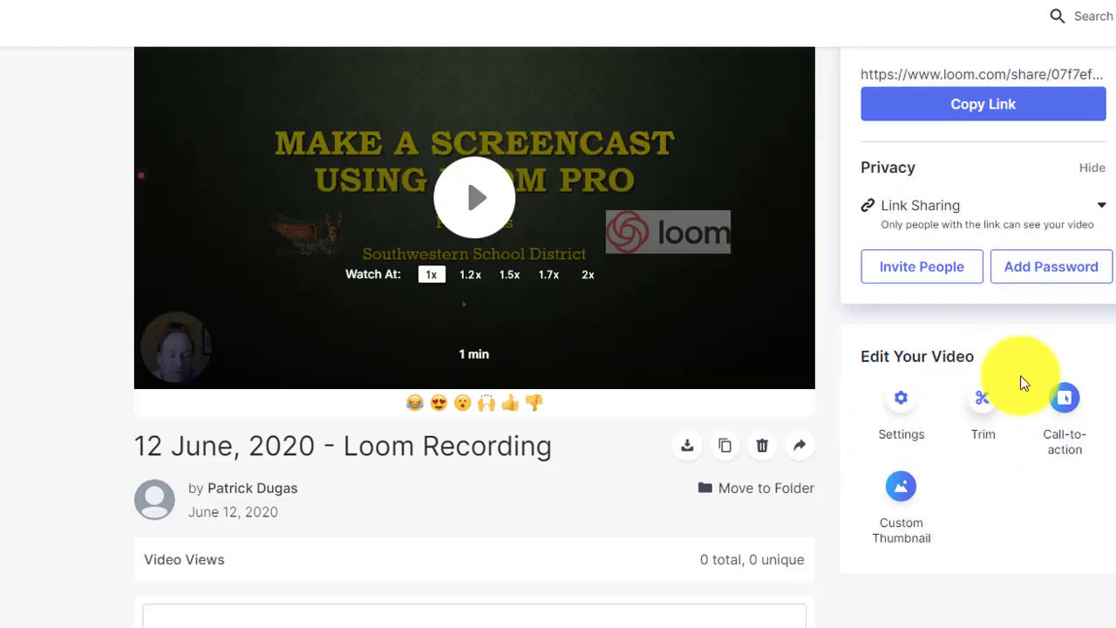
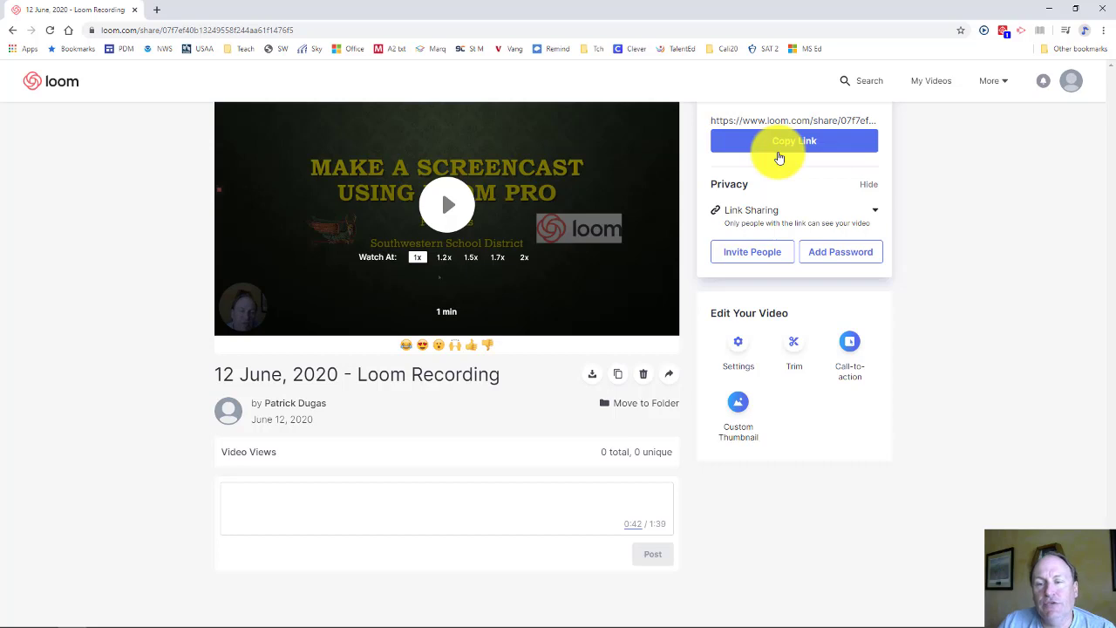
Step: Copy the video's share link and check its privacy choices, keeping Link Sharing
click(783, 145)
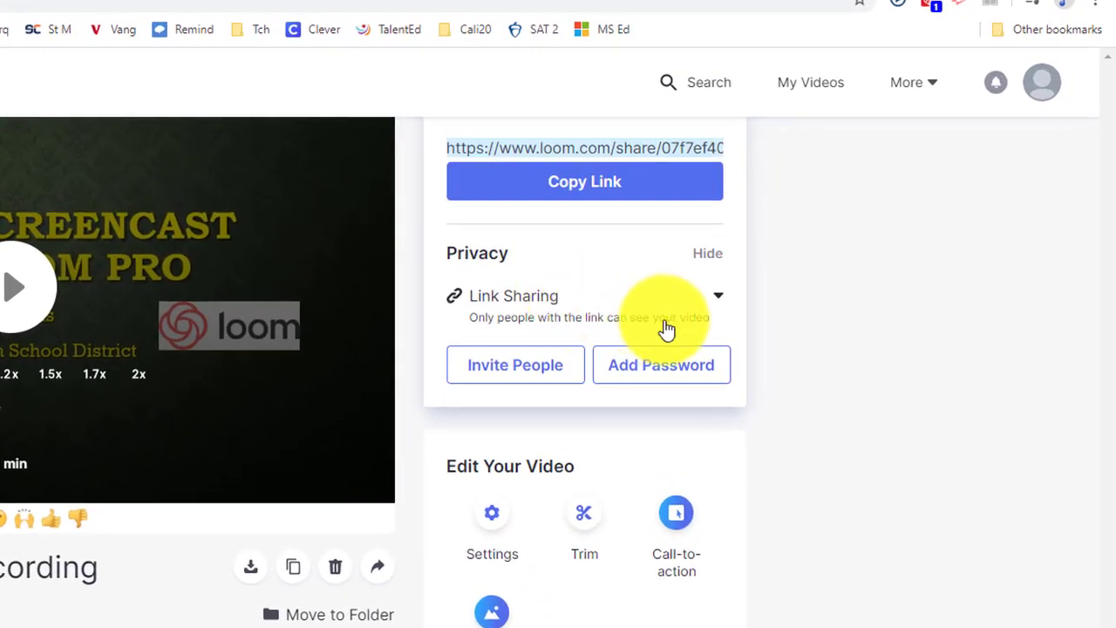
click(711, 307)
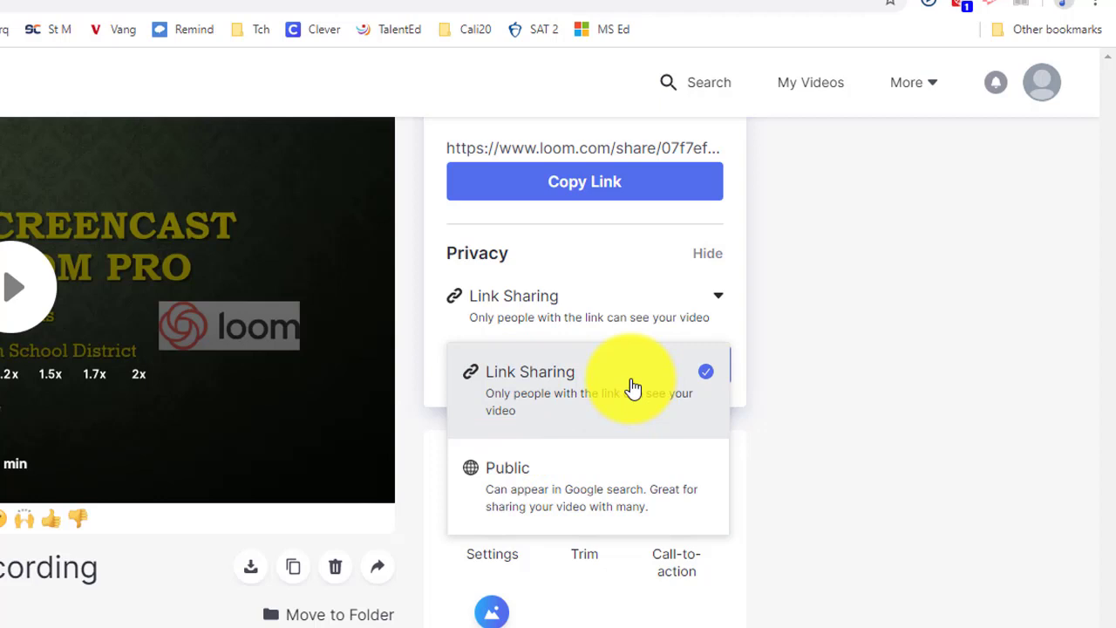
click(834, 367)
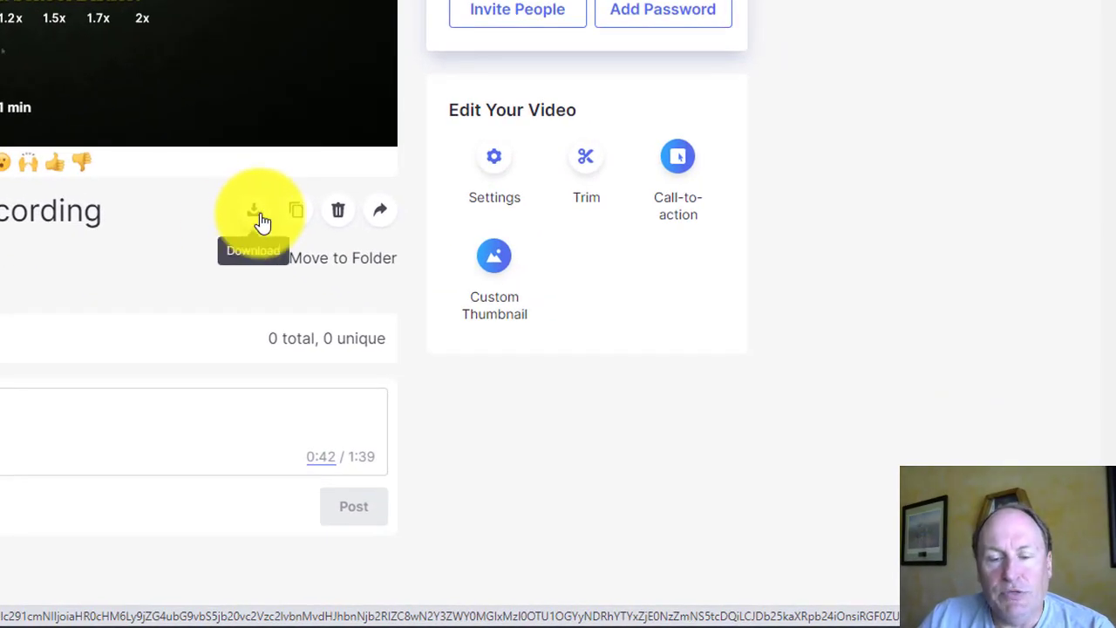
Step: Start downloading the video and fill in a call-to-action with the text "Want to find out more?" and link piasabirds.net
click(256, 216)
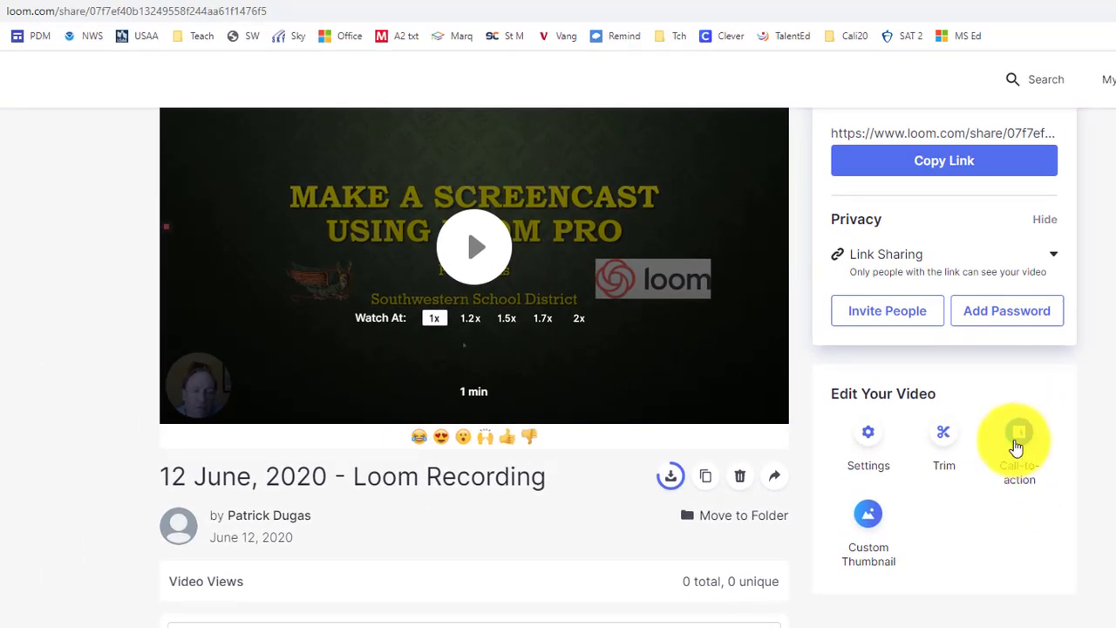
click(1017, 446)
key(ctrl+v)
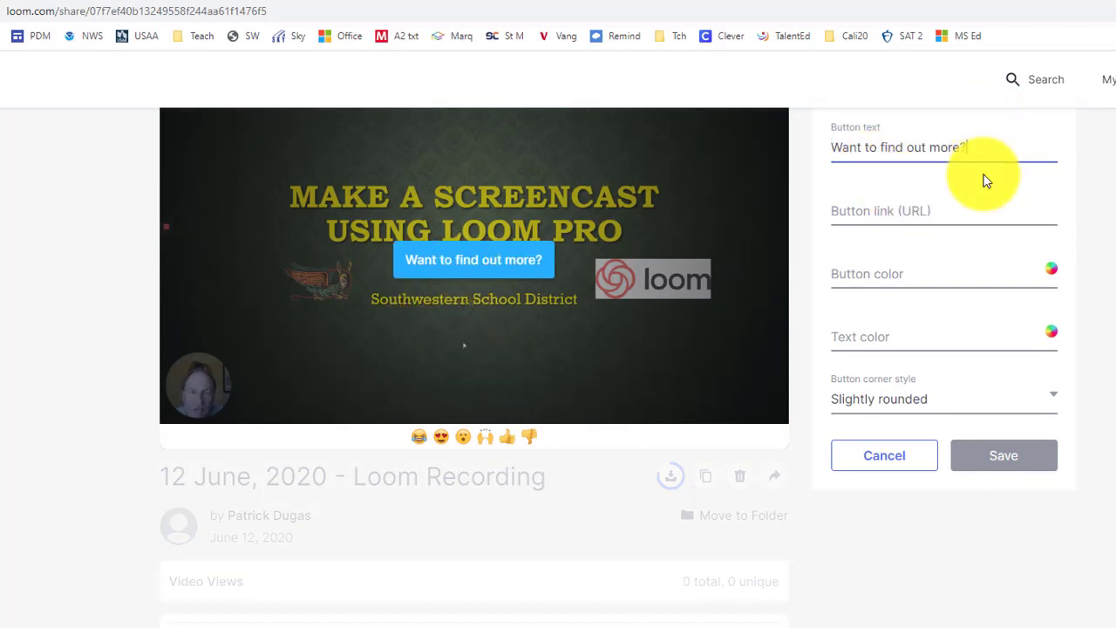
click(962, 209)
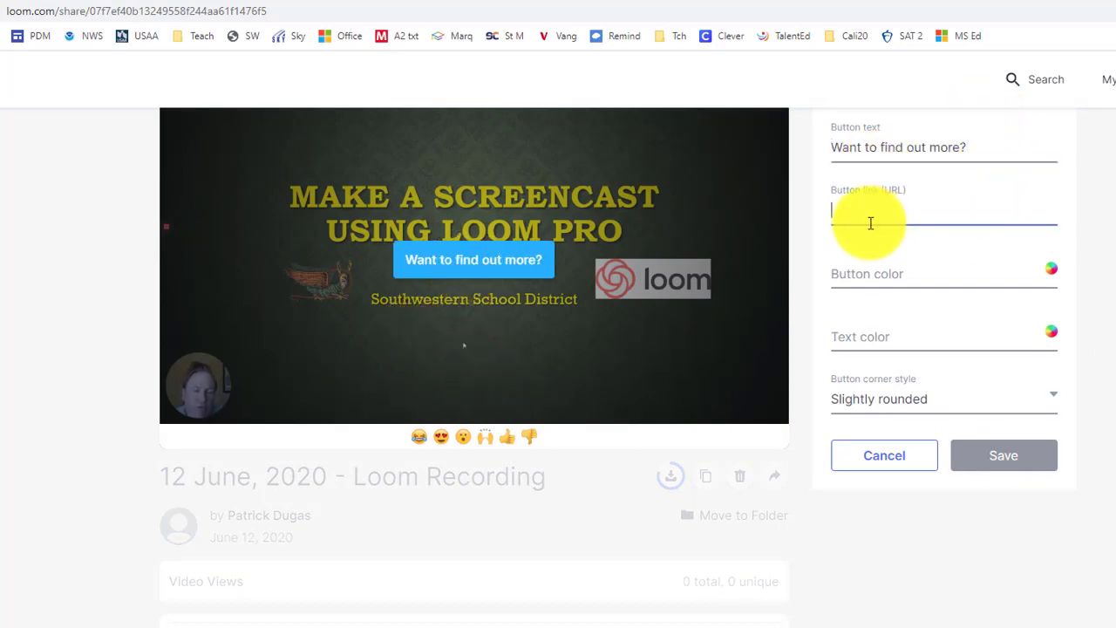
text(piasabird)
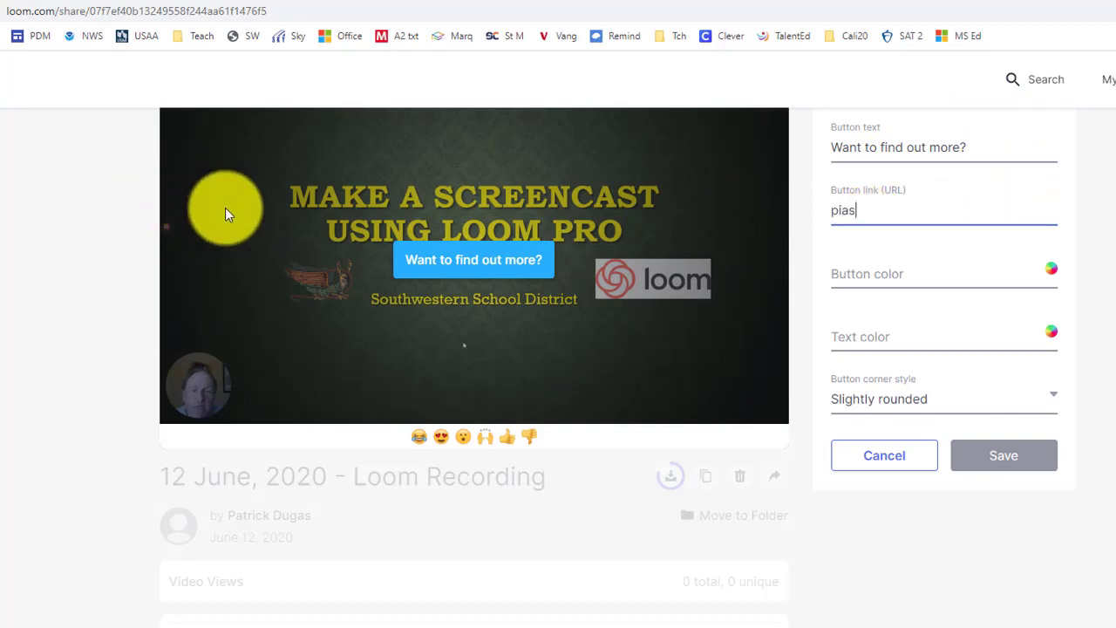
text(s.net)
click(1000, 314)
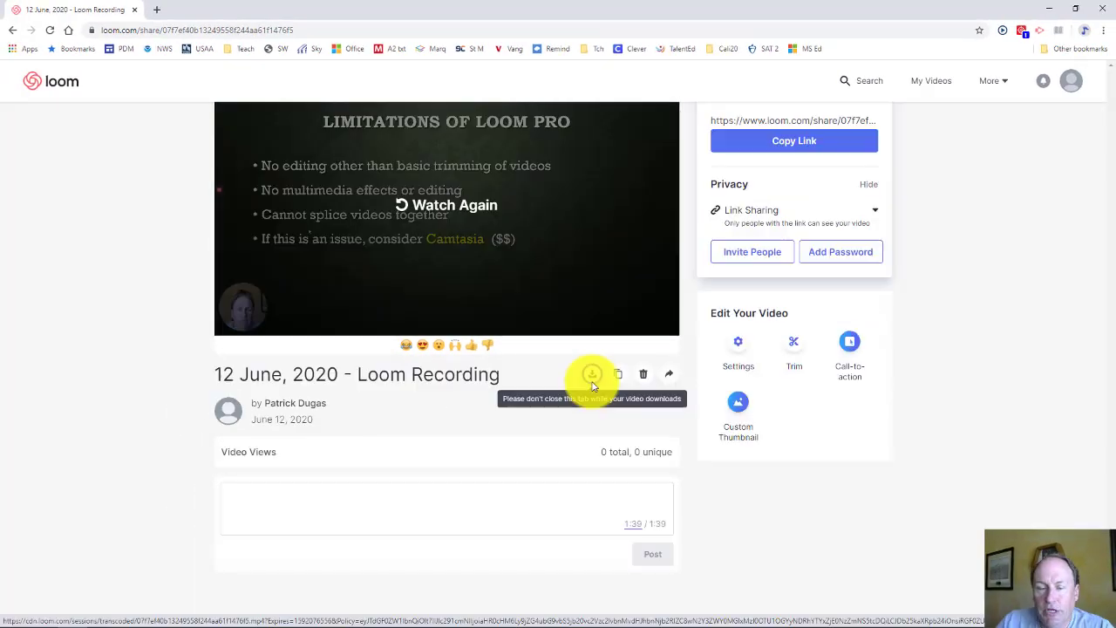
Step: Download the recording as an MP4 video and save it as Loom Recording.mp4
click(592, 374)
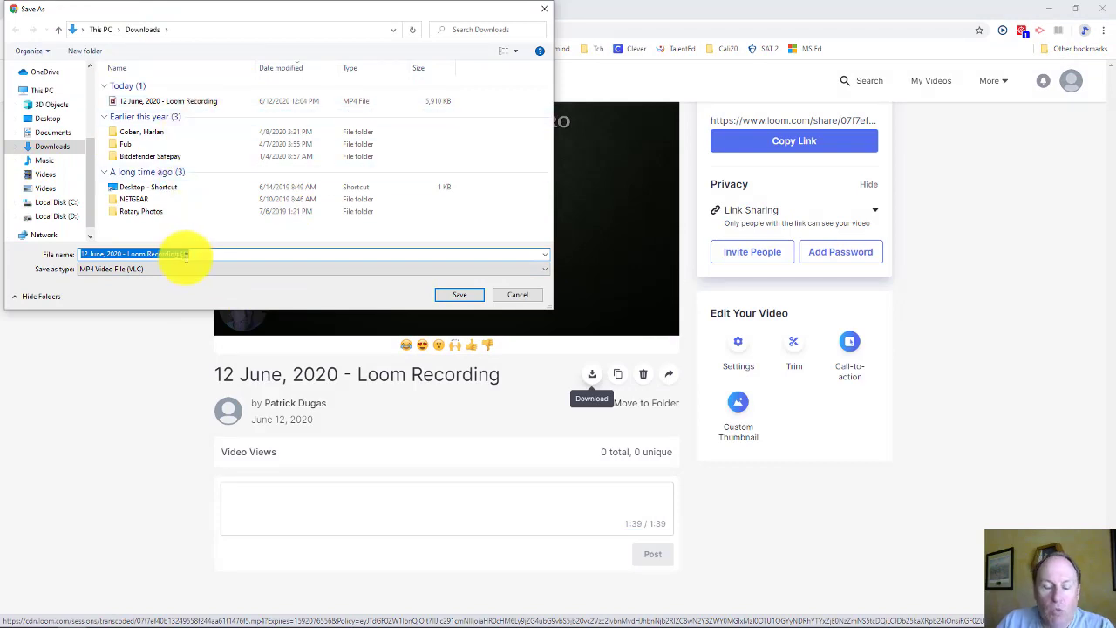
click(462, 296)
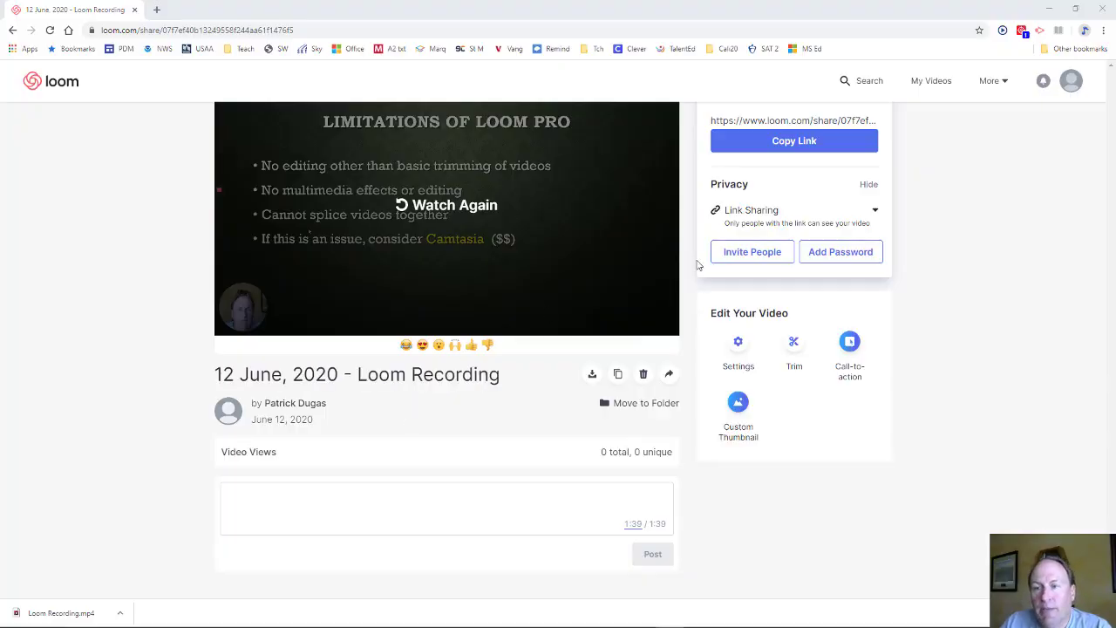
Step: Browse the How To Use Loom folder in the video library, and switch back to the presentation's title slide
click(920, 81)
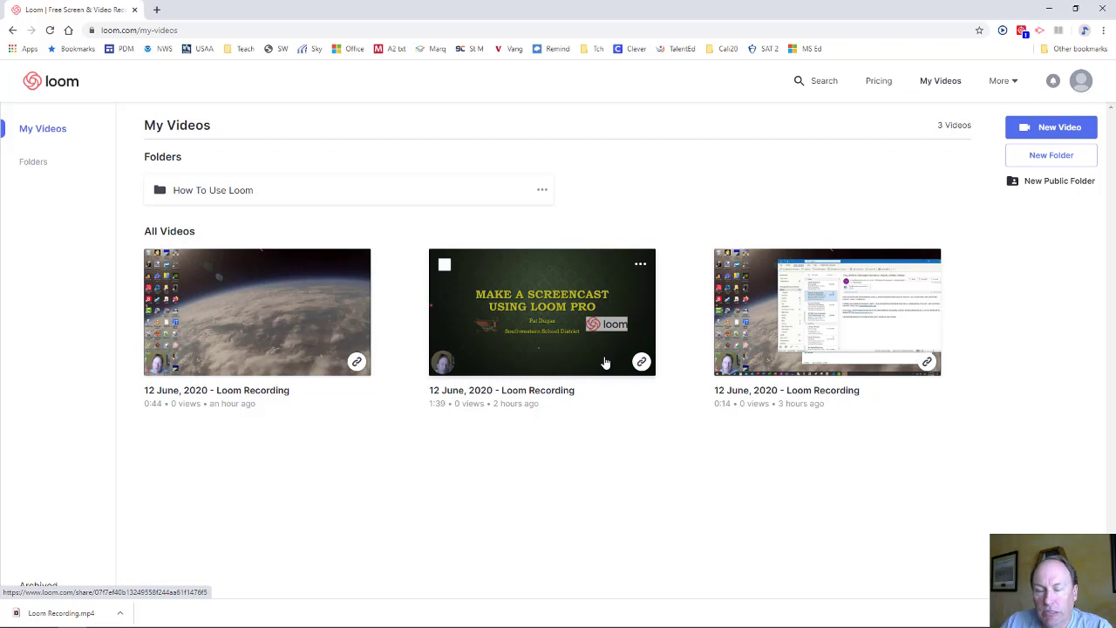
click(223, 198)
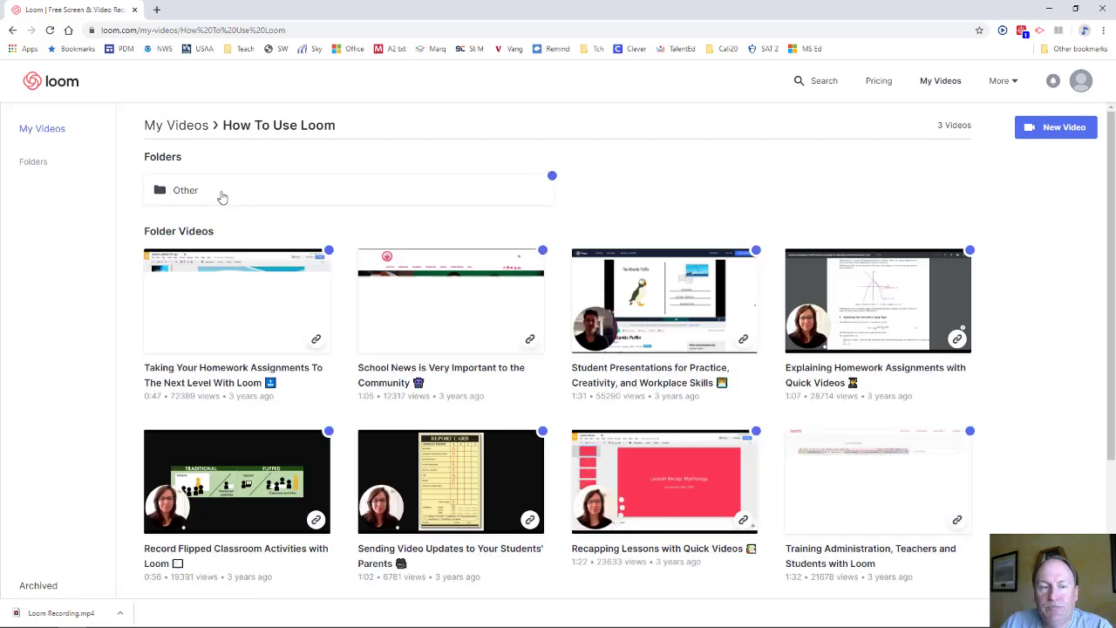
scroll(579, 371, down, 2)
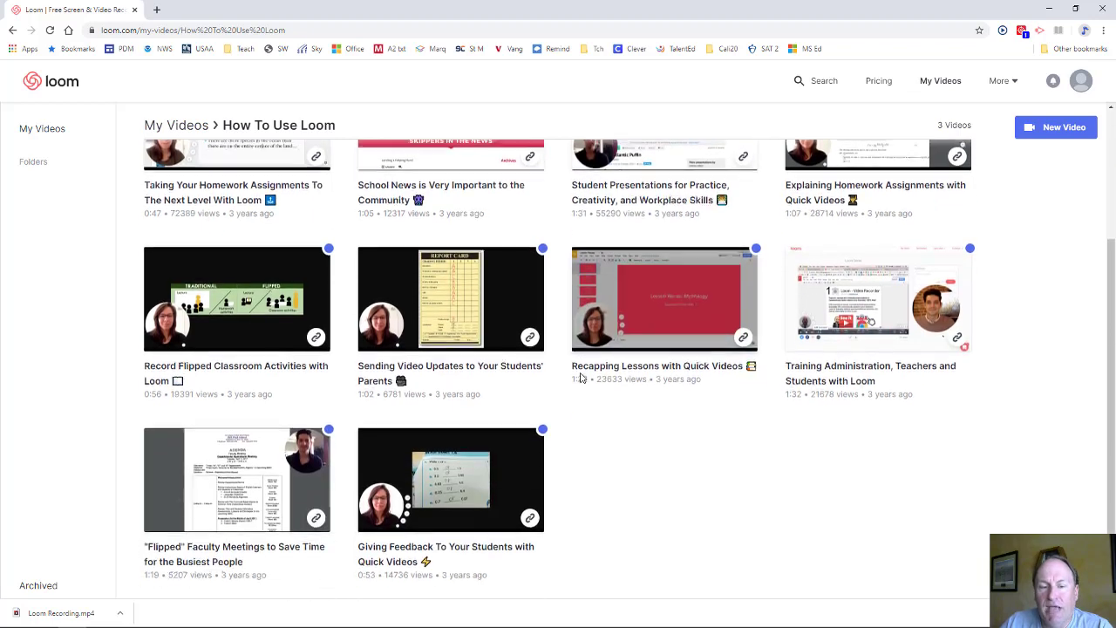
scroll(567, 379, up, 2)
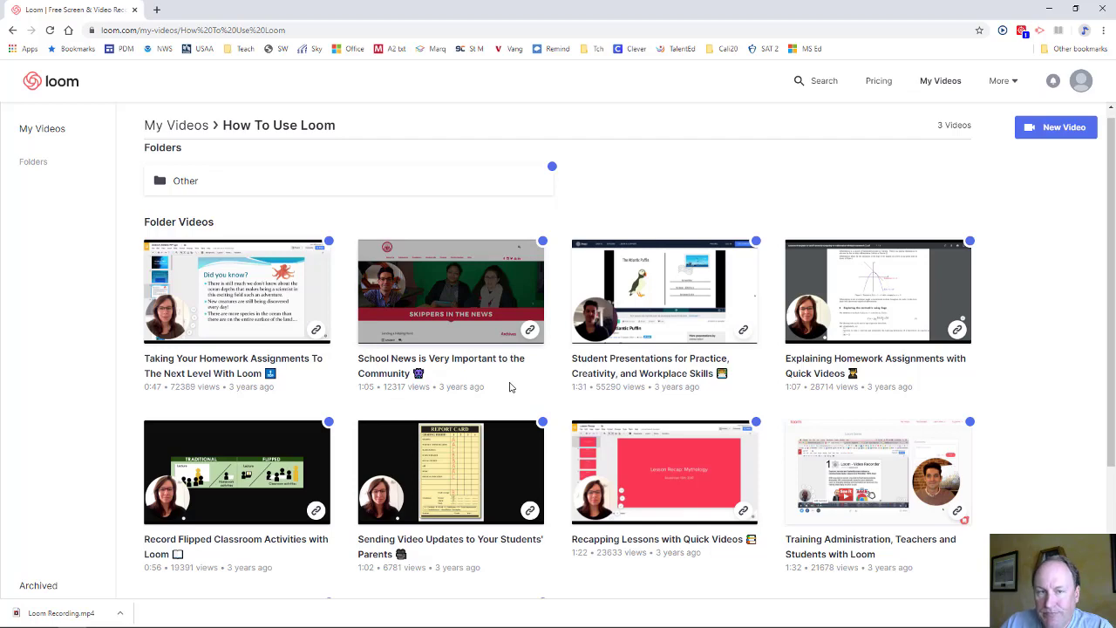
key(alt+Tab)
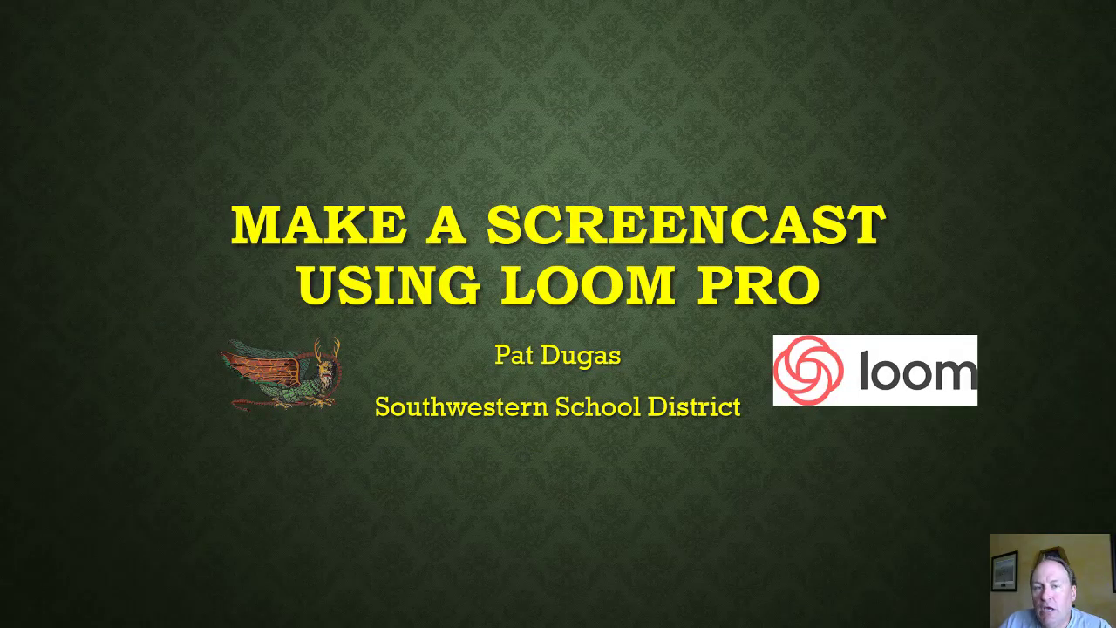